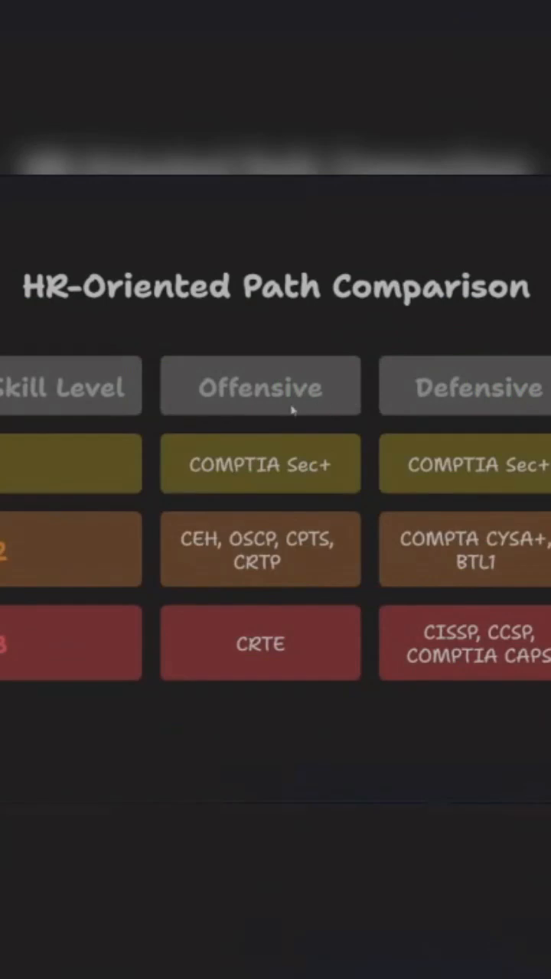
- Draw green freehand loops around the Offensive and Defensive COMPTIA Sec+ cells
mouse_move(338, 482)
left_mouse_down()
mouse_move(257, 488)
mouse_move(230, 448)
mouse_move(334, 482)
left_mouse_up()
mouse_move(542, 484)
left_mouse_down()
mouse_move(437, 436)
mouse_move(549, 490)
left_mouse_up()
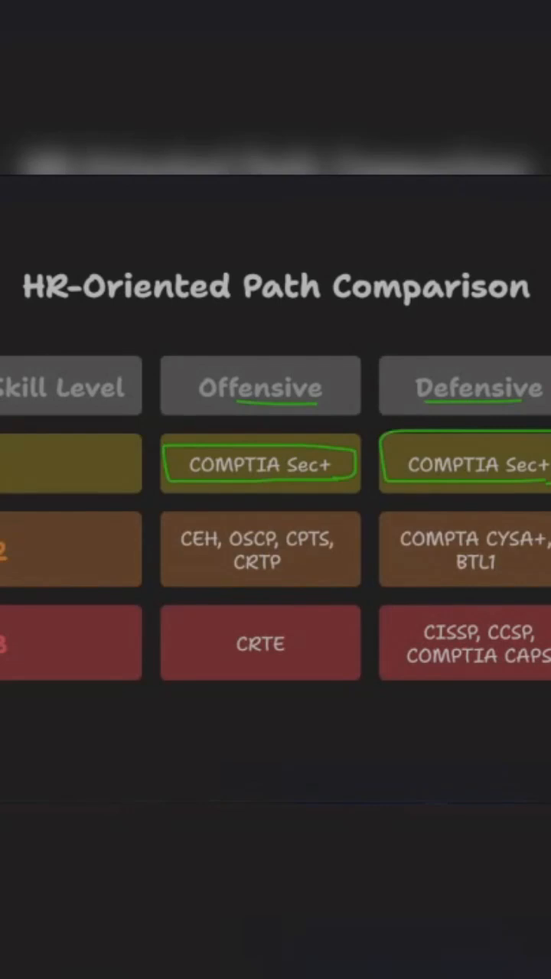